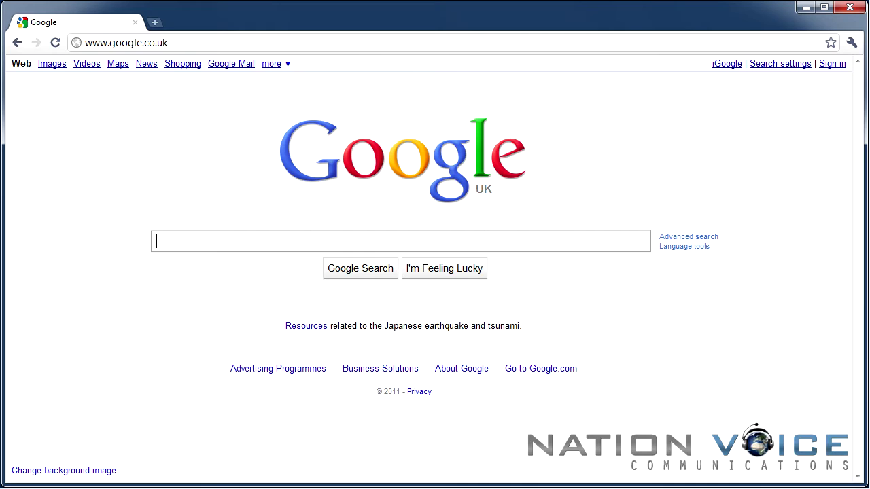
# Search Google for "Teamspeak" and open the Downloads page of the official TeamSpeak website
pyautogui.click(331, 242)
pyautogui.write('T')
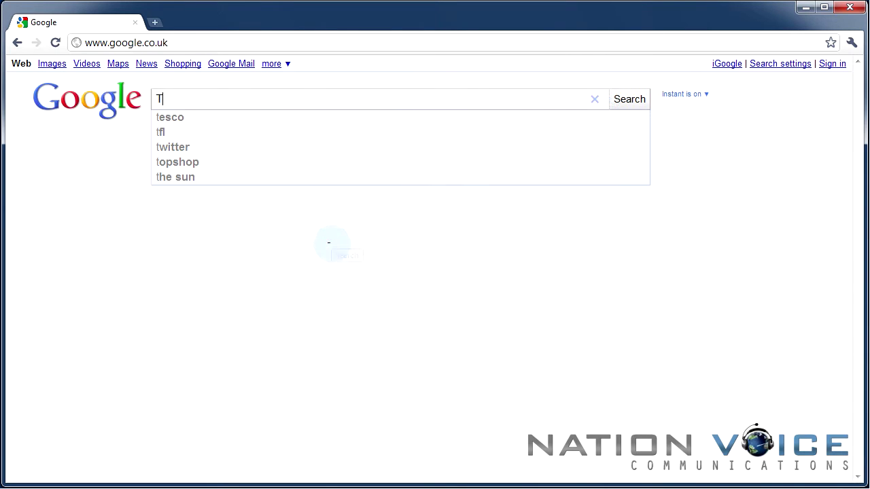
pyautogui.write('eamspeak')
pyautogui.press('Return')
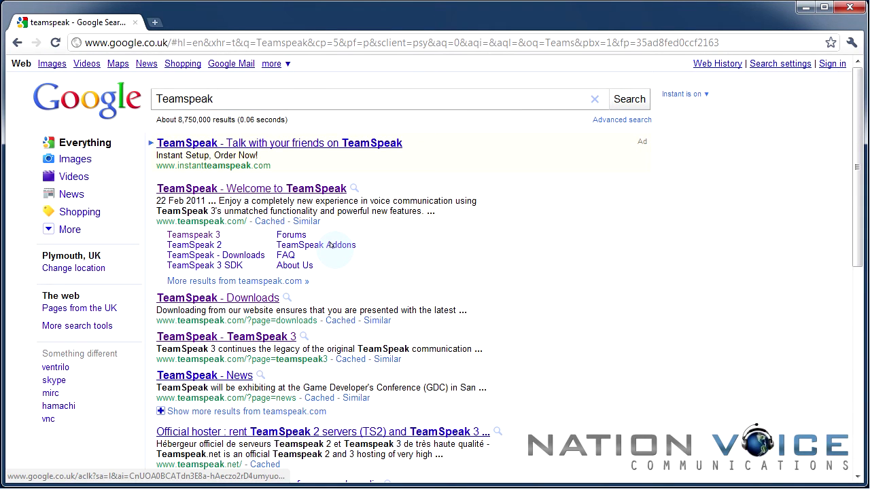
pyautogui.click(306, 190)
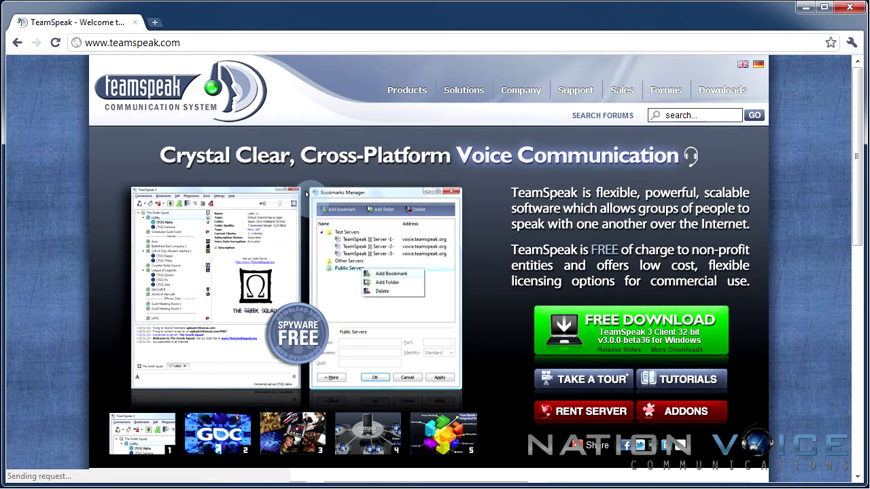
pyautogui.click(722, 97)
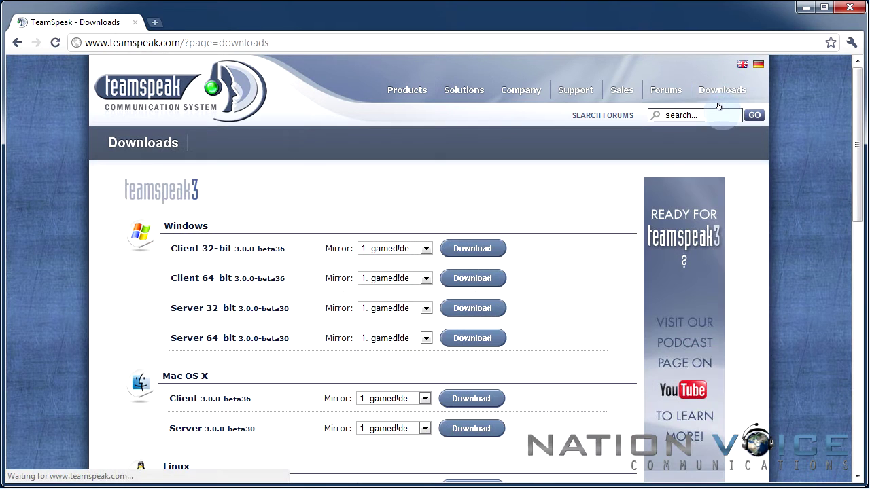
# Download the Windows Client 32-bit 3.0.0-beta36 from the gamed!de mirror, agreeing to the license terms
pyautogui.scroll(-1, 855, 136)
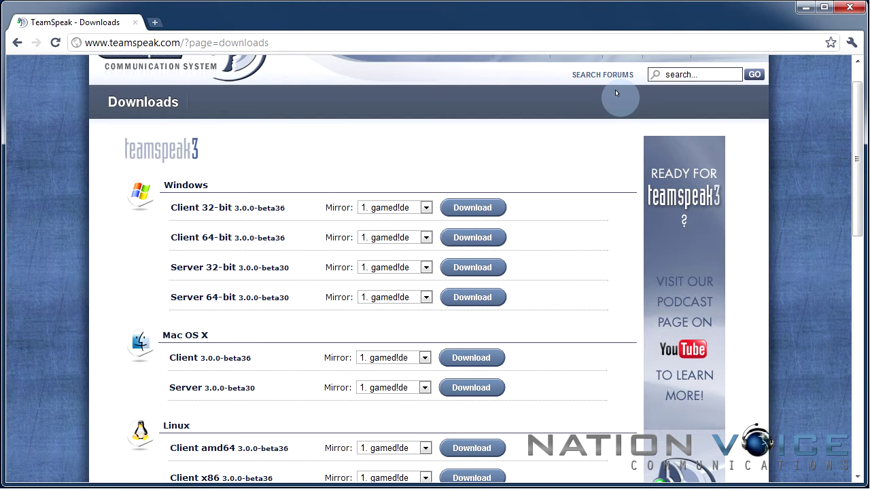
pyautogui.moveTo(855, 145); pyautogui.dragTo(859, 163)
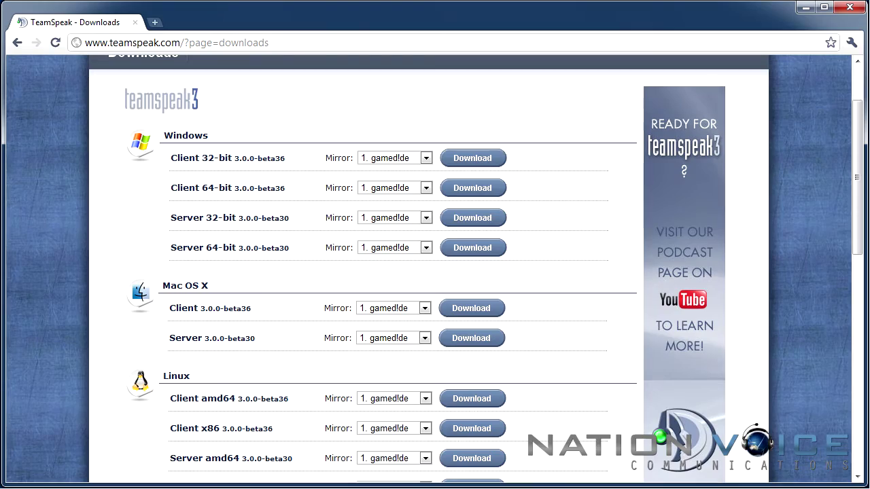
pyautogui.click(468, 158)
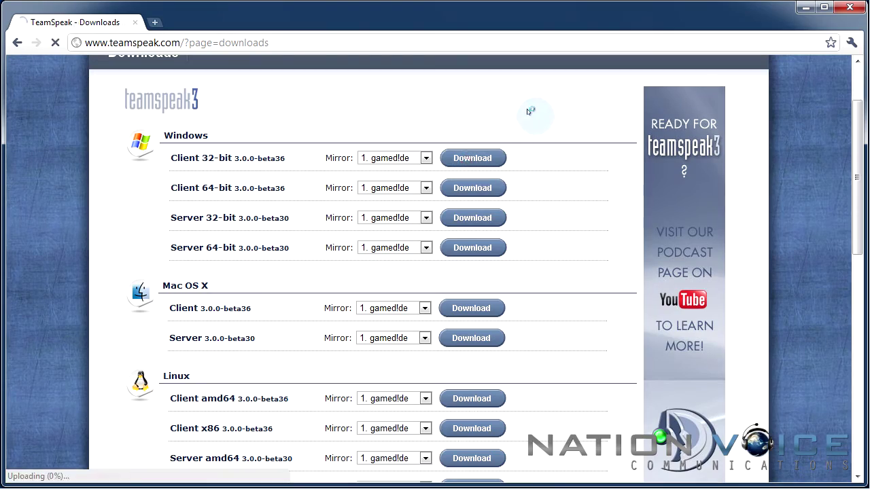
pyautogui.scroll(-20, 528, 114)
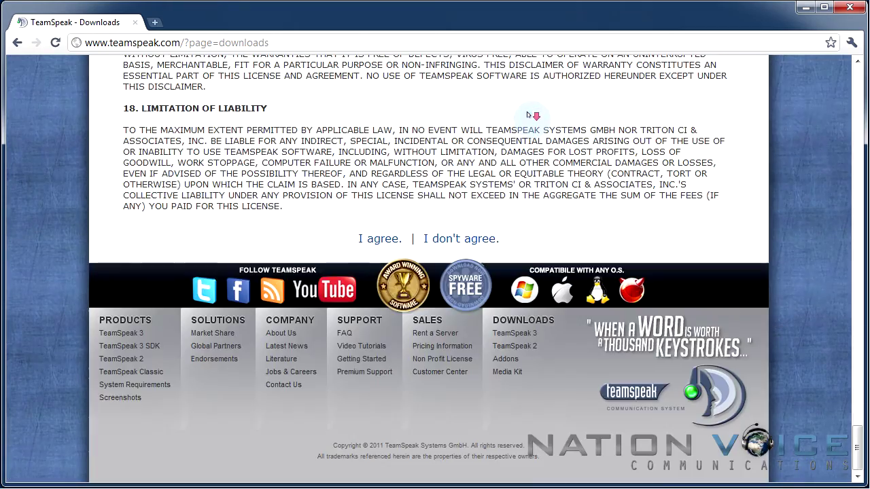
pyautogui.click(375, 240)
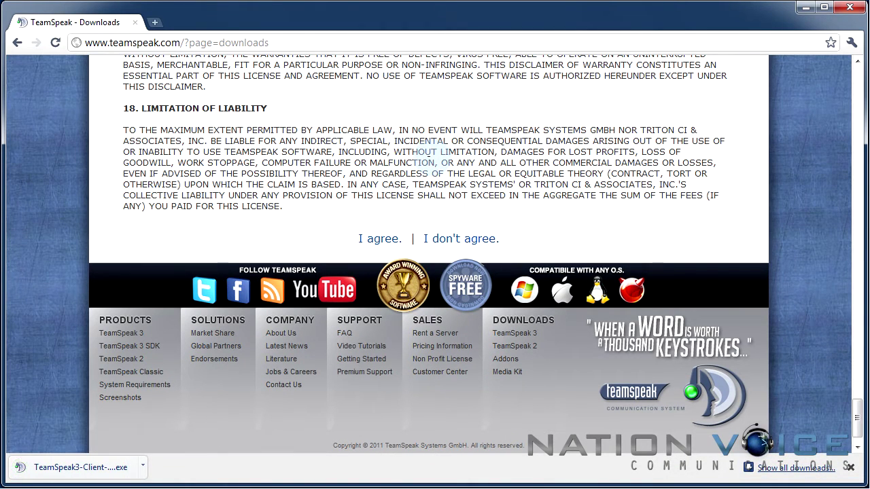
# Run the downloaded TeamSpeak 3 client installer, allow it to make changes, and accept its license agreement
pyautogui.click(90, 465)
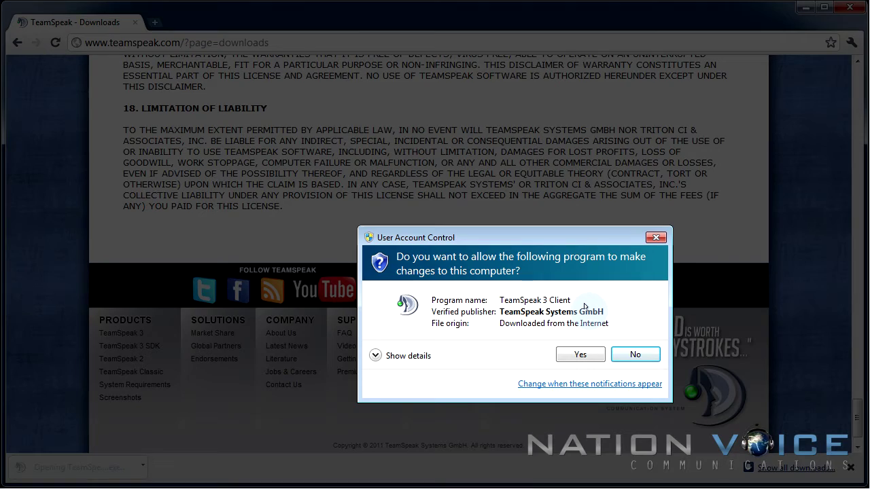
pyautogui.click(566, 354)
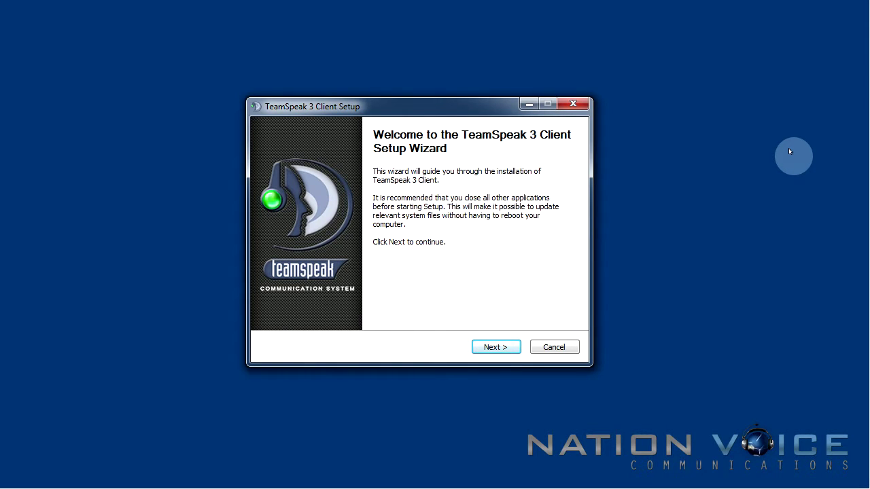
pyautogui.click(479, 345)
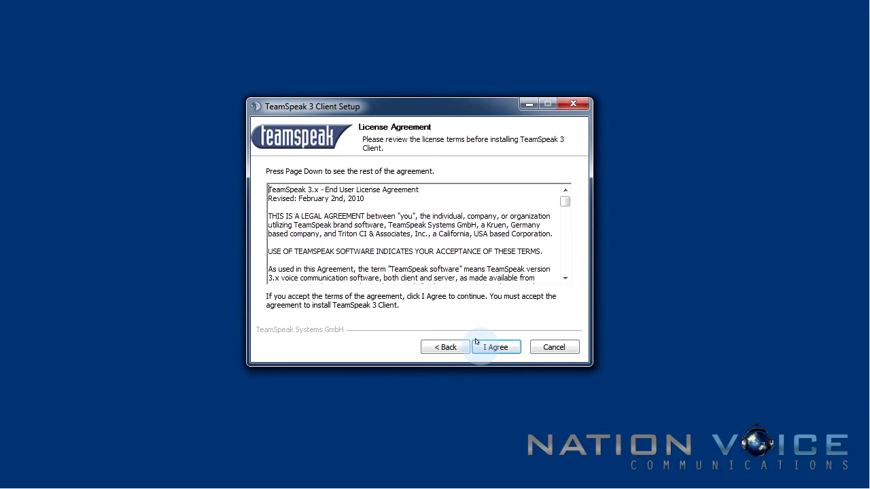
pyautogui.click(477, 346)
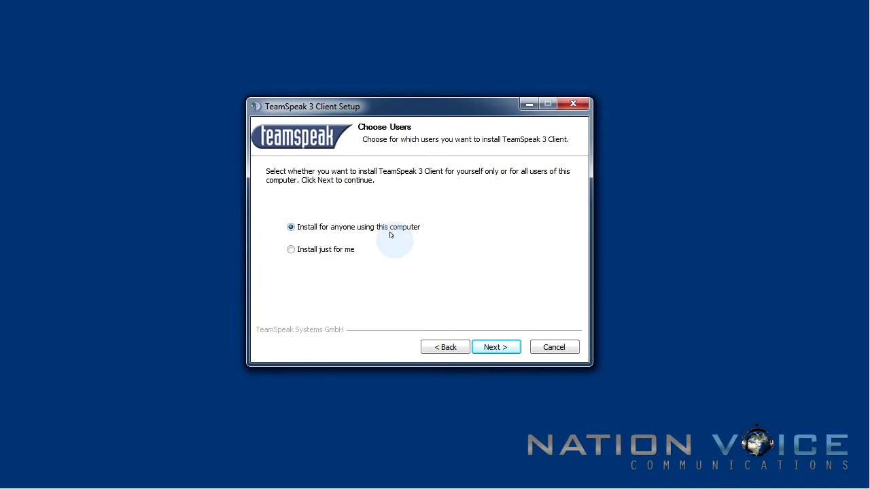
# Install the client for anyone using this computer in C:\Program Files\TeamSpeak 3 Client, with configuration in user own files and the default Start Menu folder
pyautogui.click(494, 346)
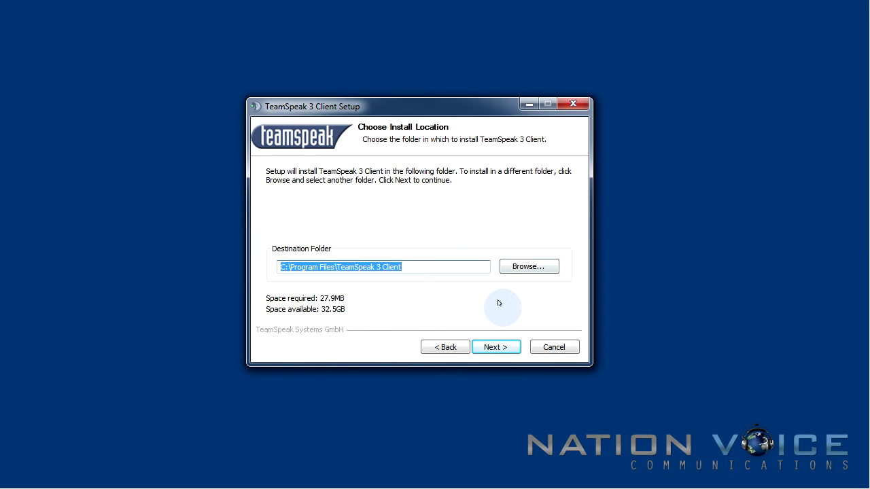
pyautogui.click(495, 347)
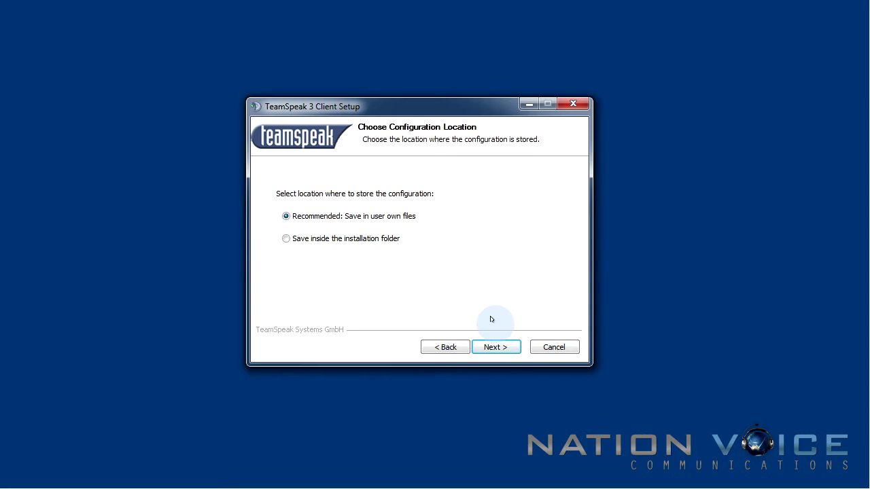
pyautogui.press('Return')
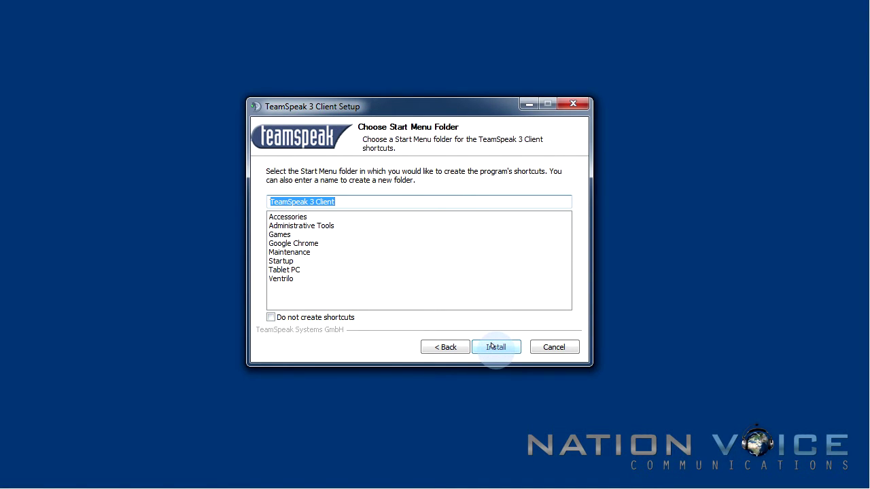
pyautogui.click(496, 346)
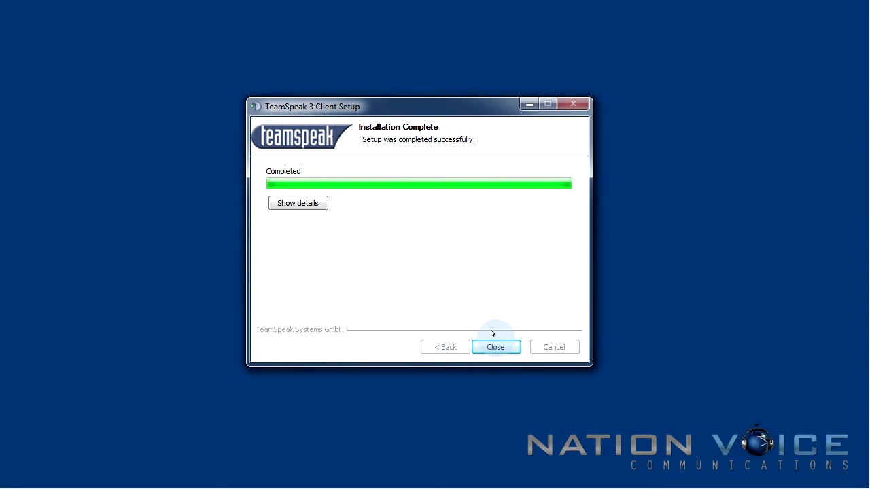
pyautogui.click(495, 347)
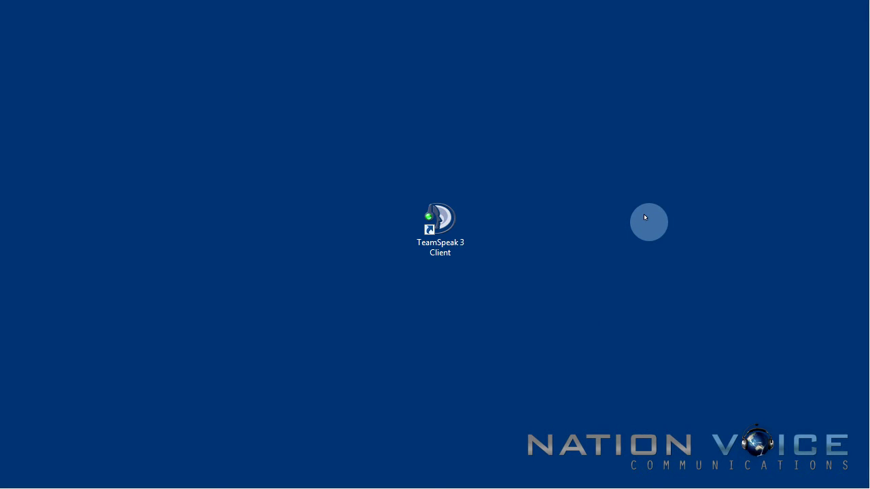
# Launch the TeamSpeak 3 Client and set the nickname to "Tutorial" in its setup wizard
pyautogui.doubleClick(454, 222)
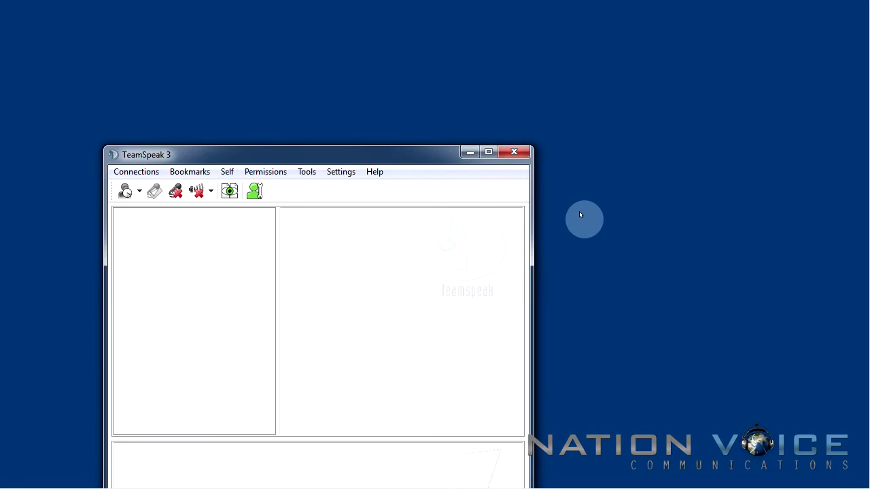
pyautogui.moveTo(338, 221); pyautogui.dragTo(435, 97)
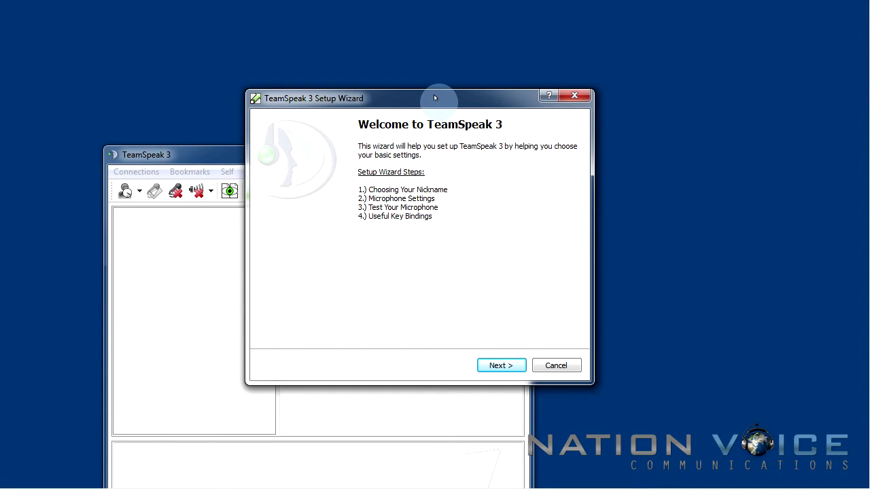
pyautogui.click(500, 365)
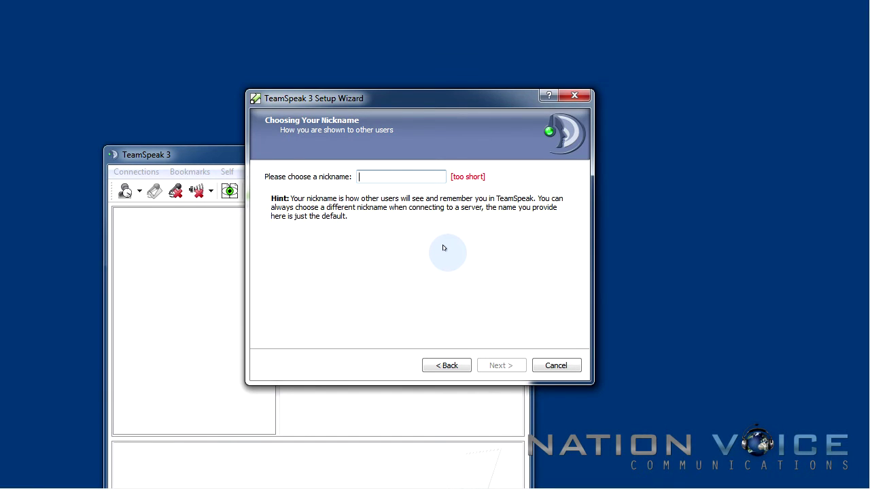
pyautogui.write('Tutorial')
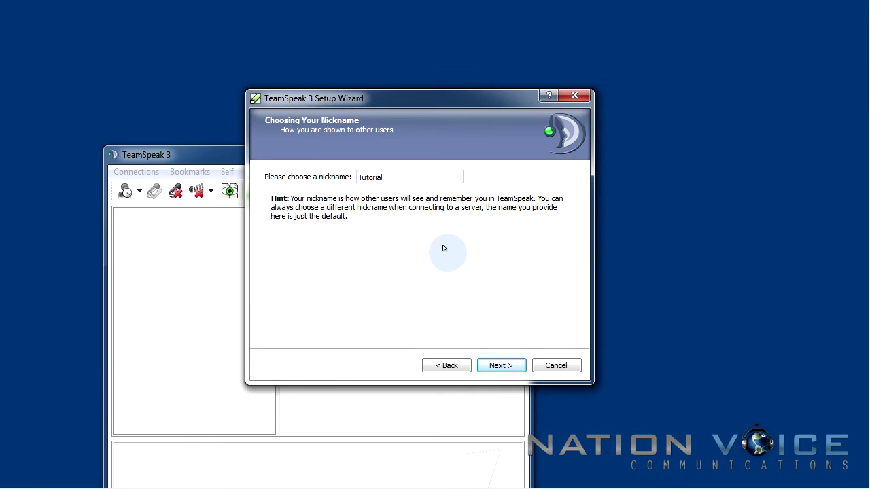
pyautogui.click(485, 361)
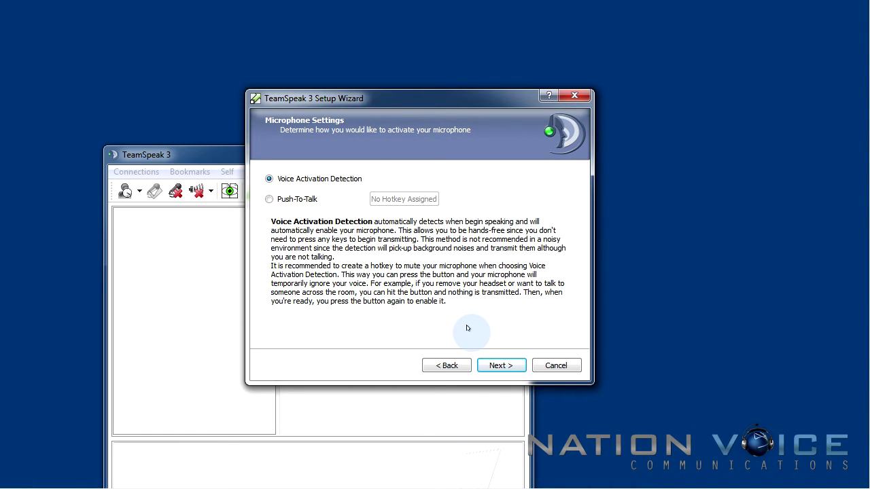
# Set microphone activation to Push-To-Talk with CTRL as the hotkey
pyautogui.click(289, 199)
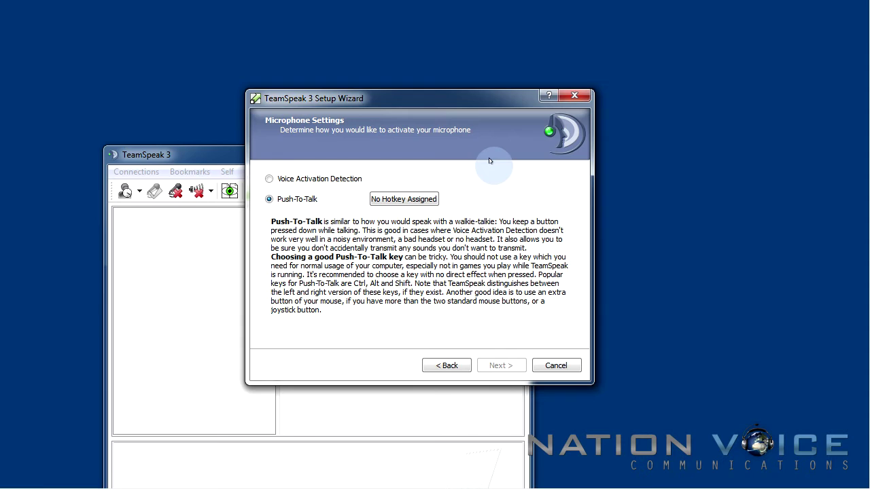
pyautogui.click(412, 200)
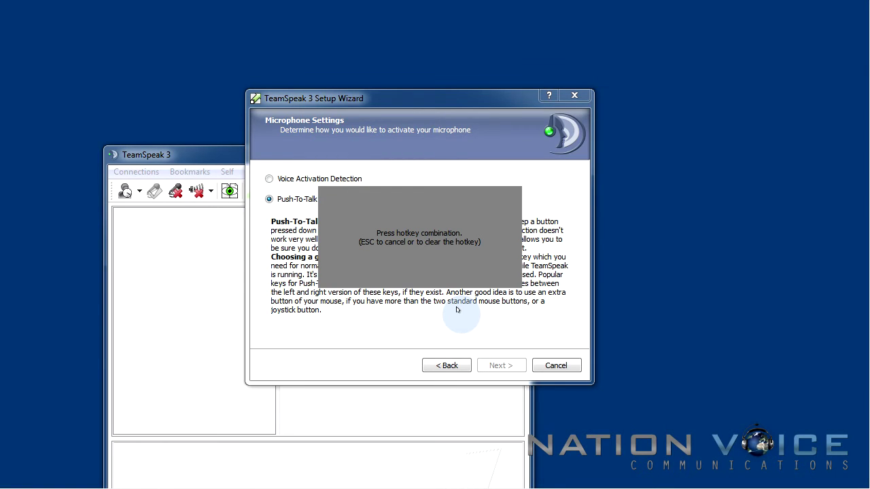
pyautogui.press('ctrl')
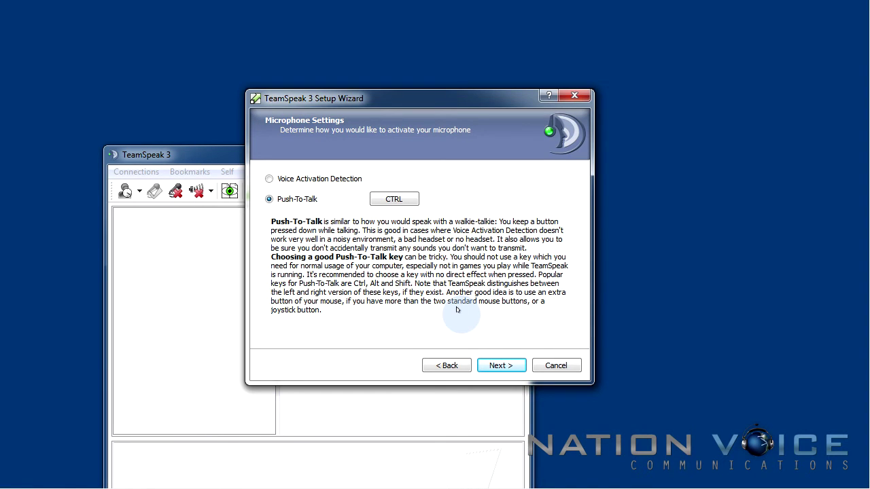
pyautogui.click(501, 366)
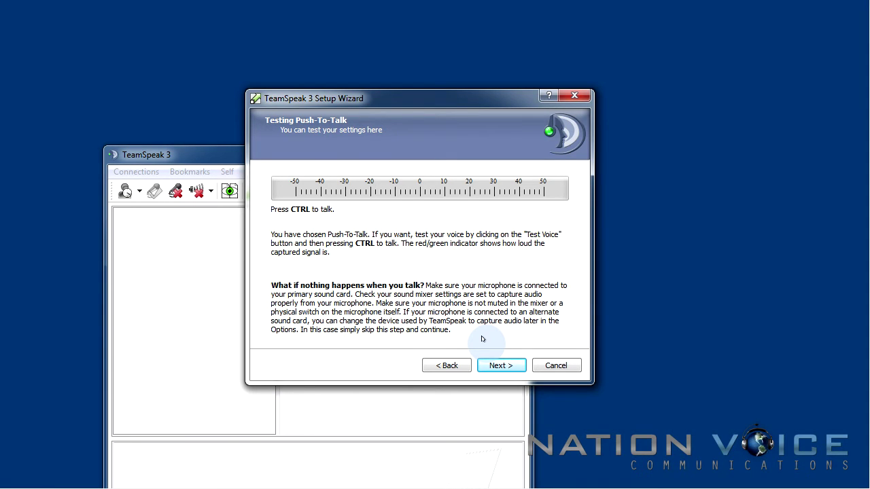
# Try the CTRL talk key on the test page, skip the speaker mute hotkey, and finish the setup wizard
pyautogui.press('ctrl')
pyautogui.click(501, 366)
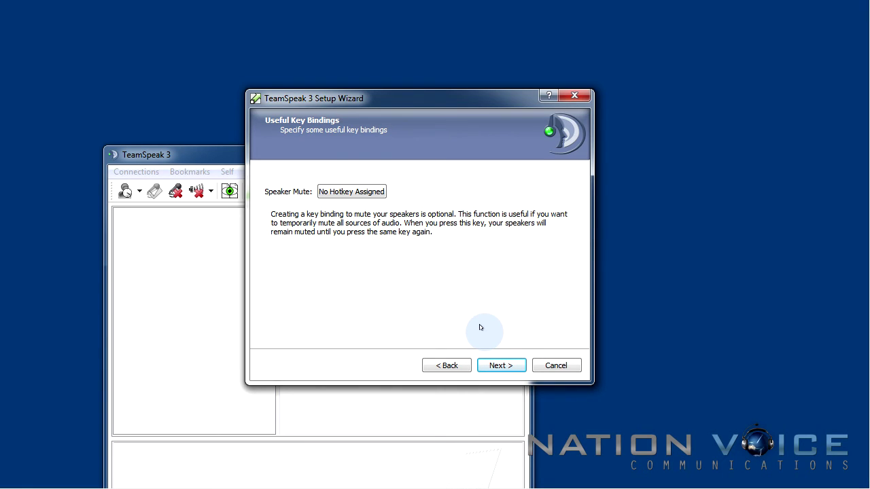
pyautogui.click(501, 365)
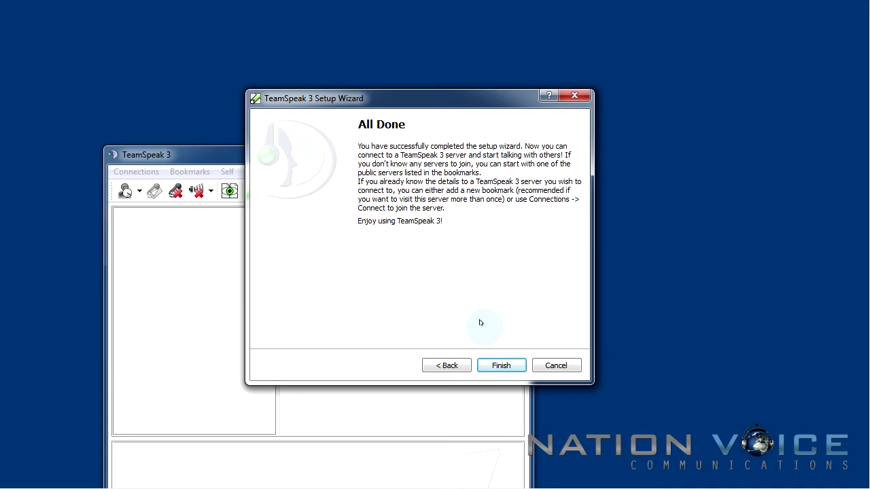
pyautogui.click(501, 364)
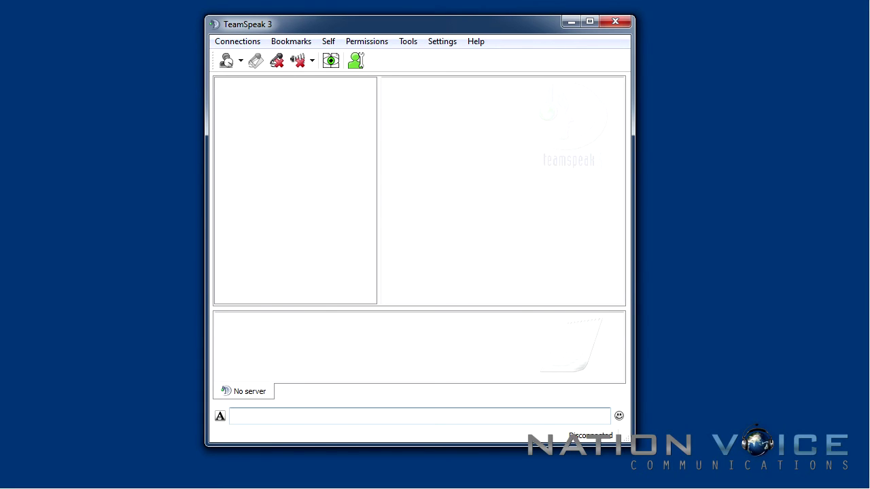
# Connect to the server teamspeak.nationvoice.com on port 9993 with the nickname Tutorial
pyautogui.click(221, 40)
pyautogui.click(235, 57)
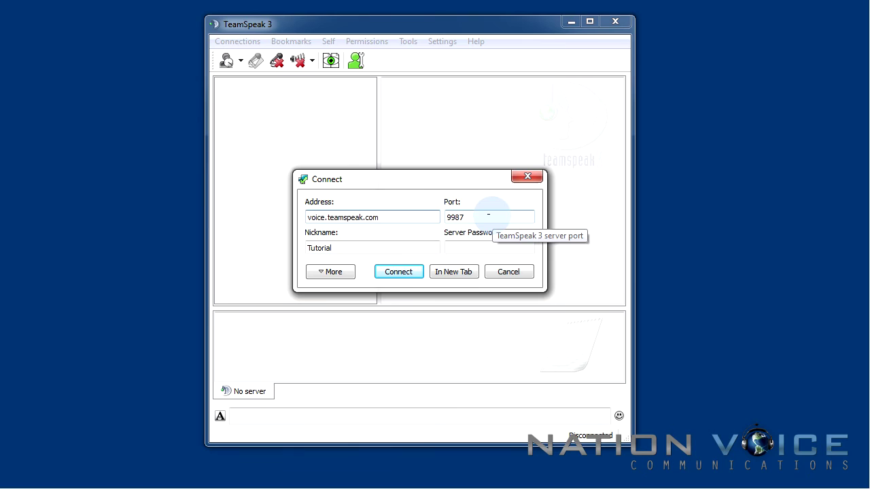
pyautogui.click(417, 215)
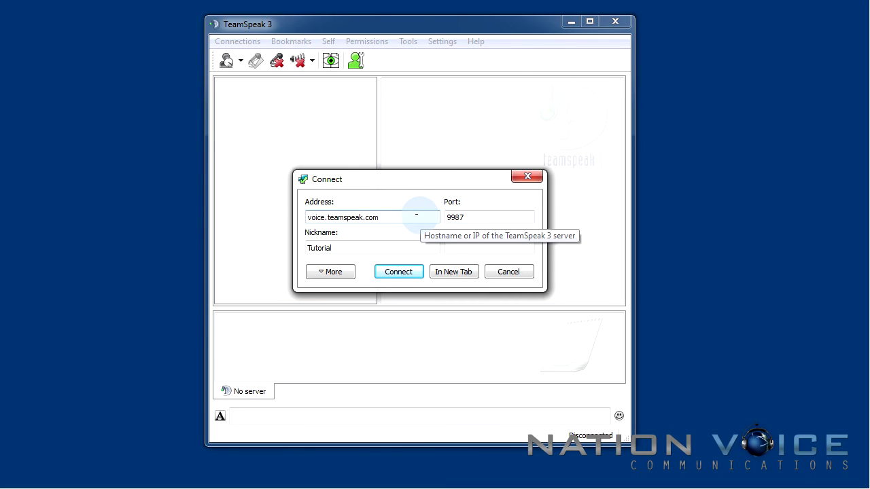
pyautogui.click(488, 214)
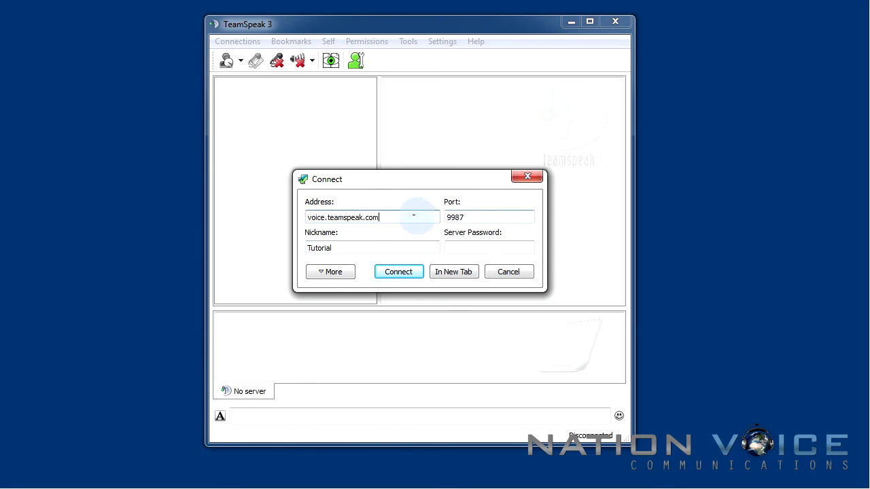
pyautogui.tripleClick(400, 215)
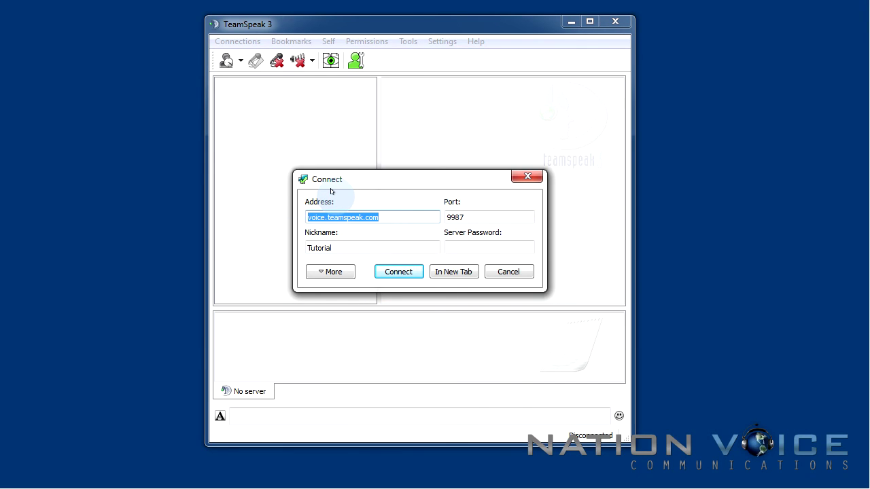
pyautogui.write('teamsp')
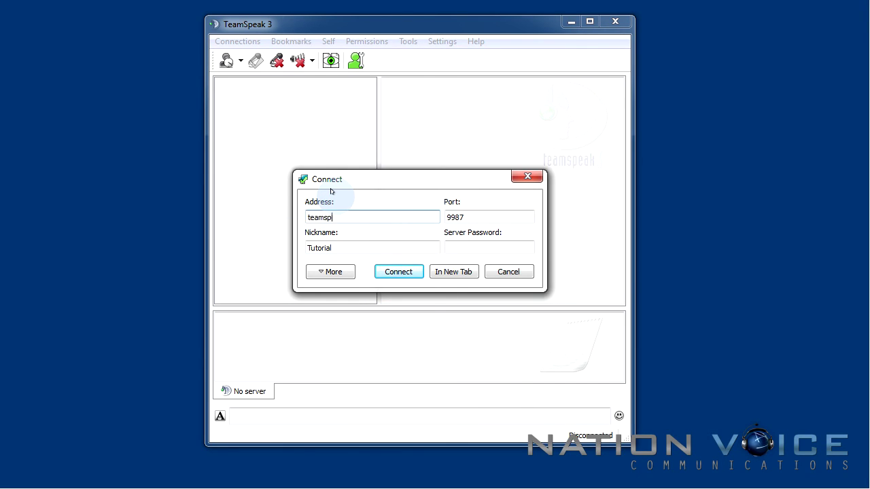
pyautogui.write('eak.nationvoice.com')
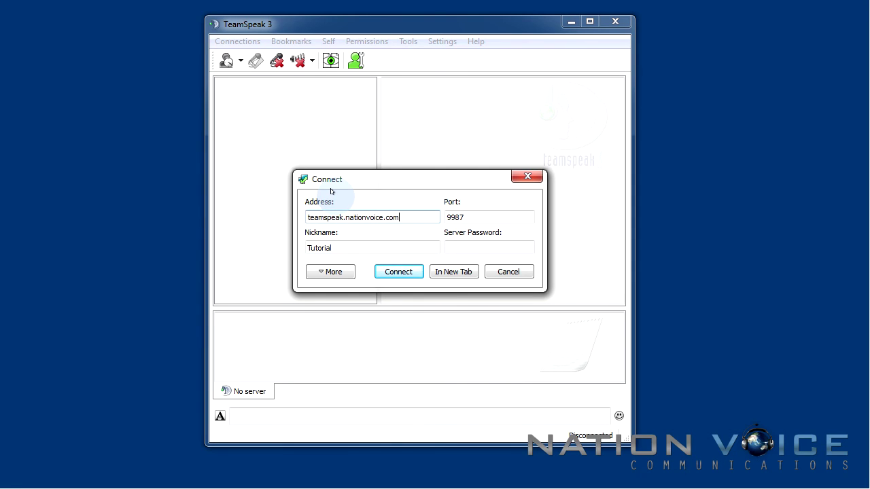
pyautogui.press('Tab')
pyautogui.write('9993')
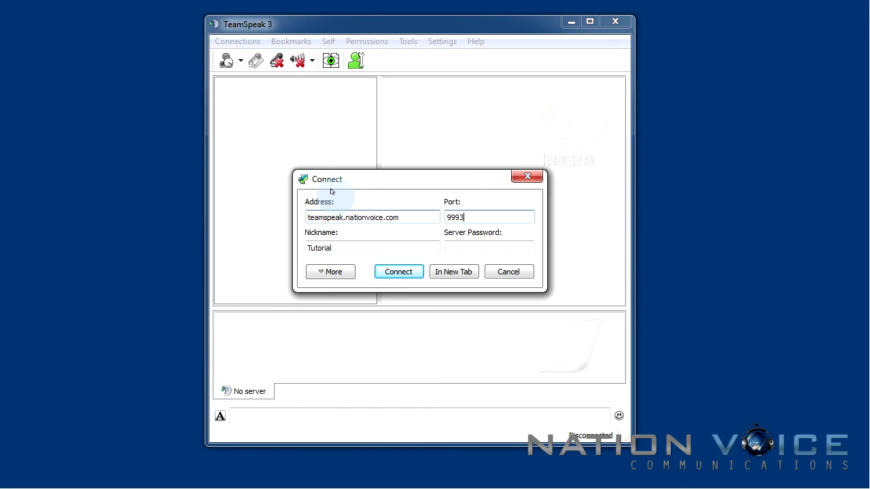
pyautogui.click(446, 243)
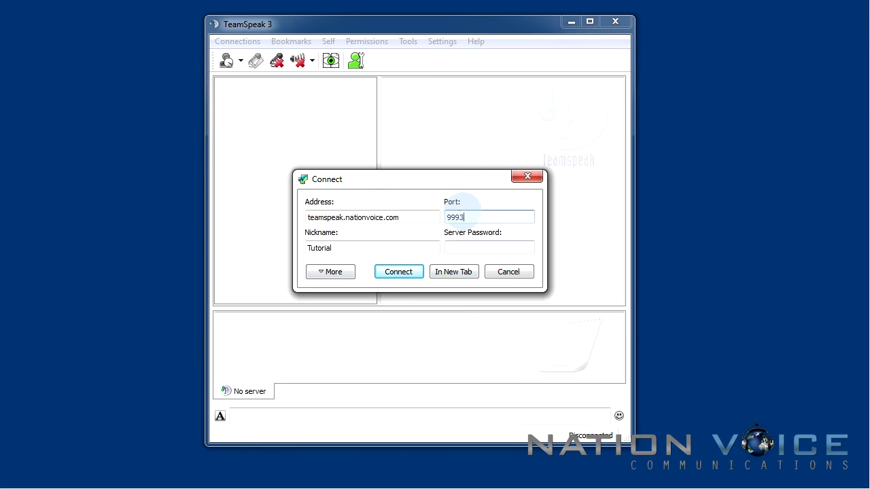
pyautogui.click(386, 272)
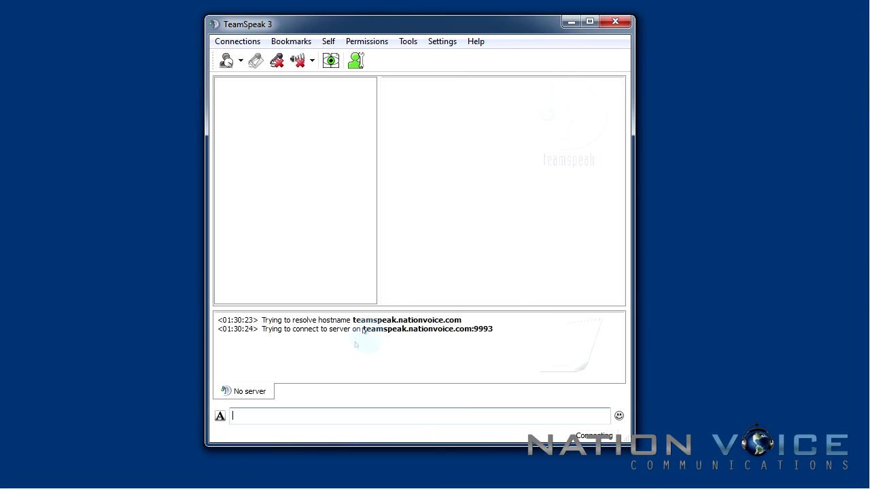